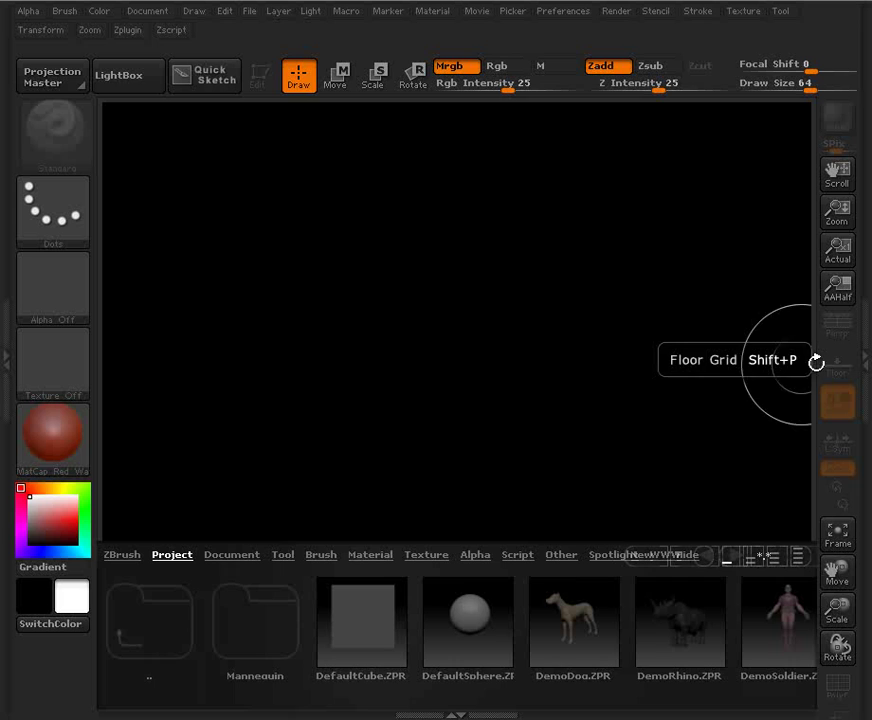
- Dock the Movie palette in the empty side tray and collapse the tray
{"action": "left_click", "coordinate": [7, 348]}
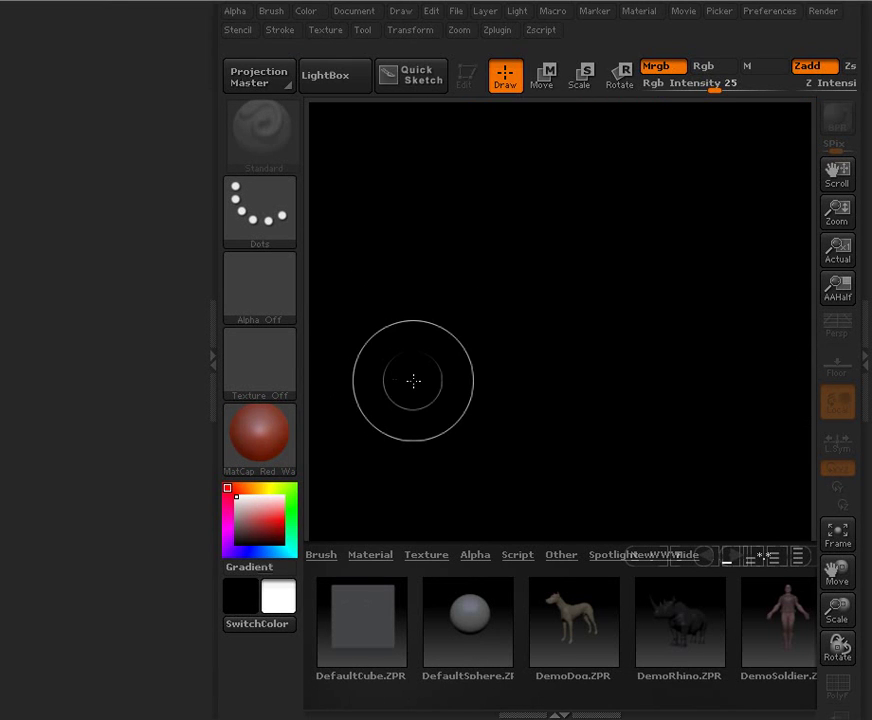
{"action": "left_click", "coordinate": [684, 11]}
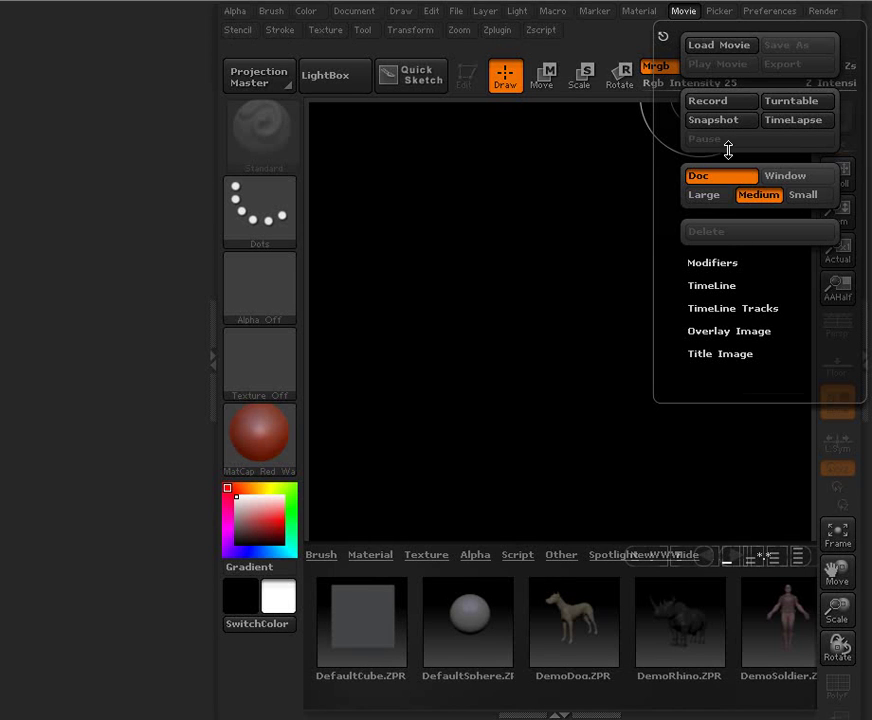
{"action": "left_click_drag", "start_coordinate": [664, 37], "coordinate": [93, 43]}
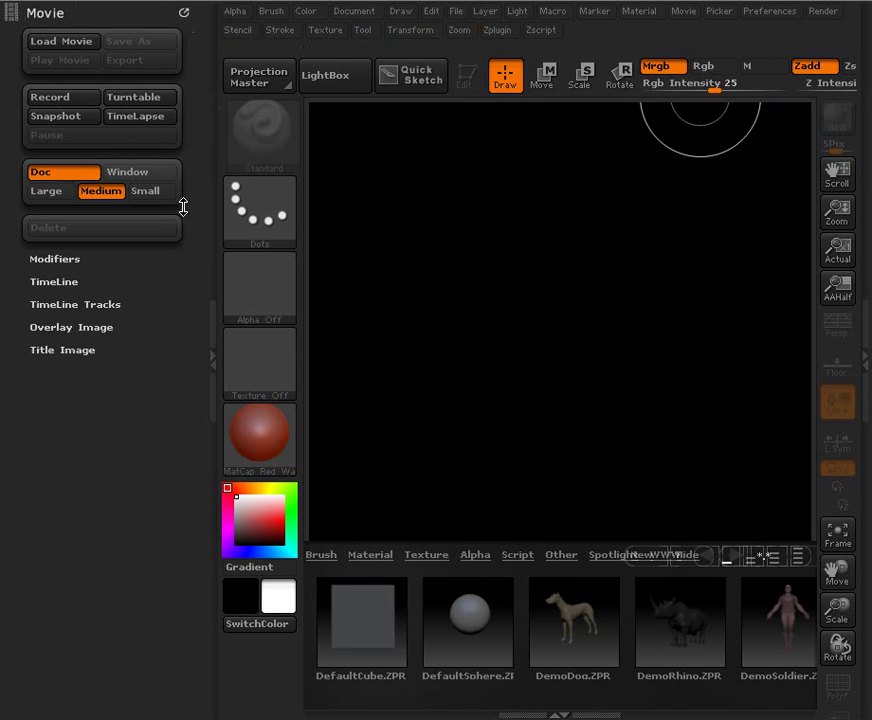
{"action": "left_click", "coordinate": [208, 334]}
- Draw a Sphere3D on the canvas from the Tool palette and put it in Edit mode
{"action": "left_click", "coordinate": [862, 327]}
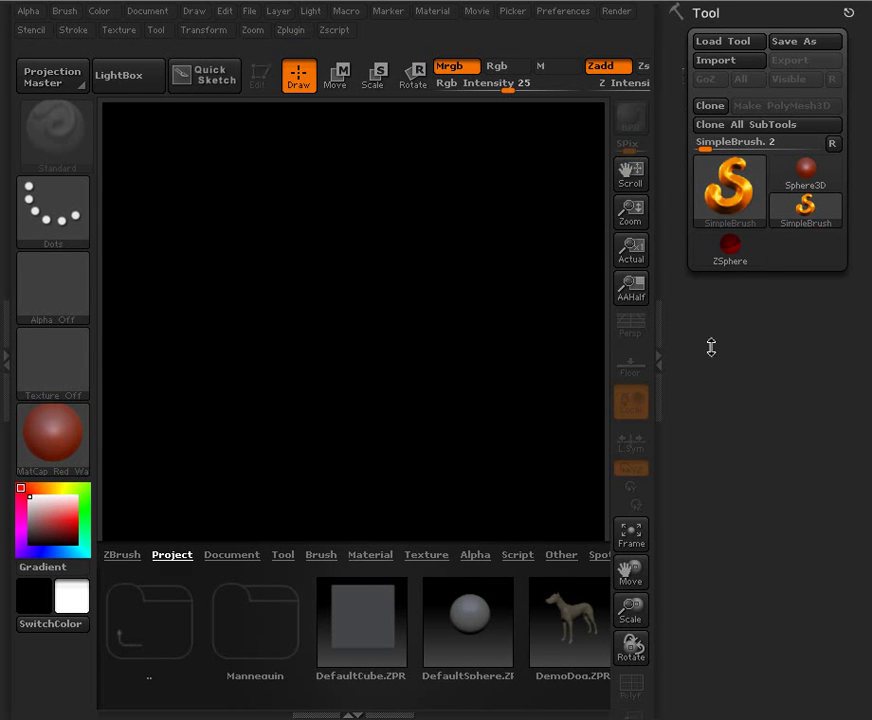
{"action": "left_click_drag", "start_coordinate": [675, 206], "coordinate": [685, 234]}
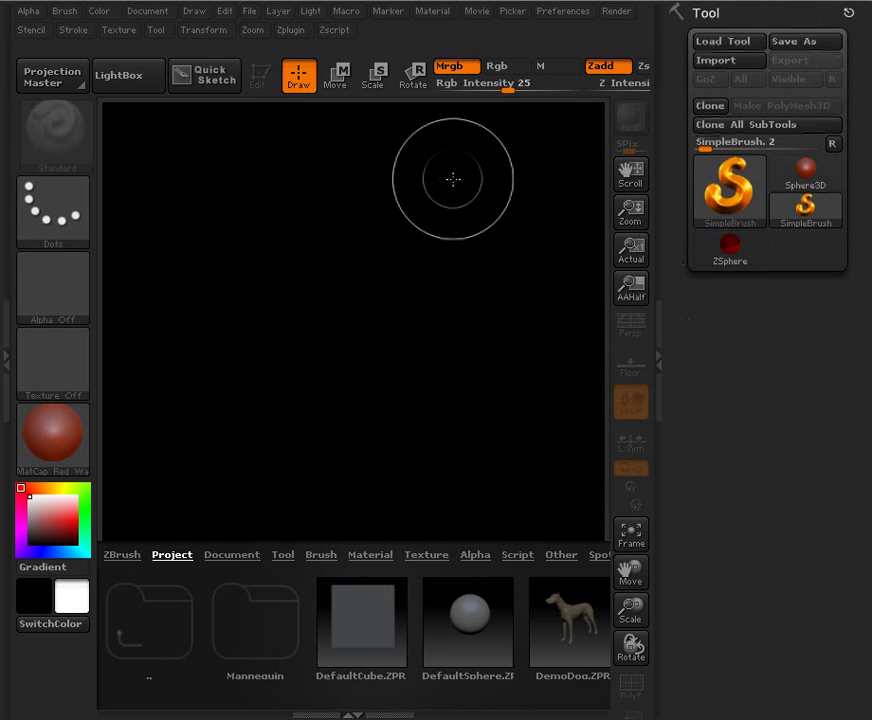
{"action": "left_click", "coordinate": [806, 173]}
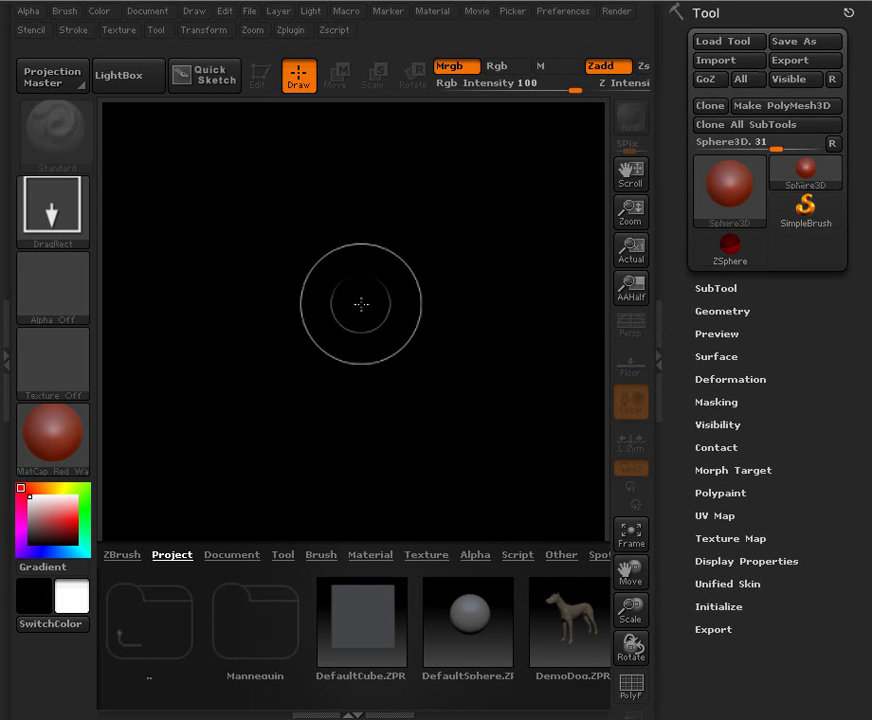
{"action": "left_click_drag", "start_coordinate": [361, 303], "coordinate": [356, 210]}
{"action": "left_click", "coordinate": [258, 78]}
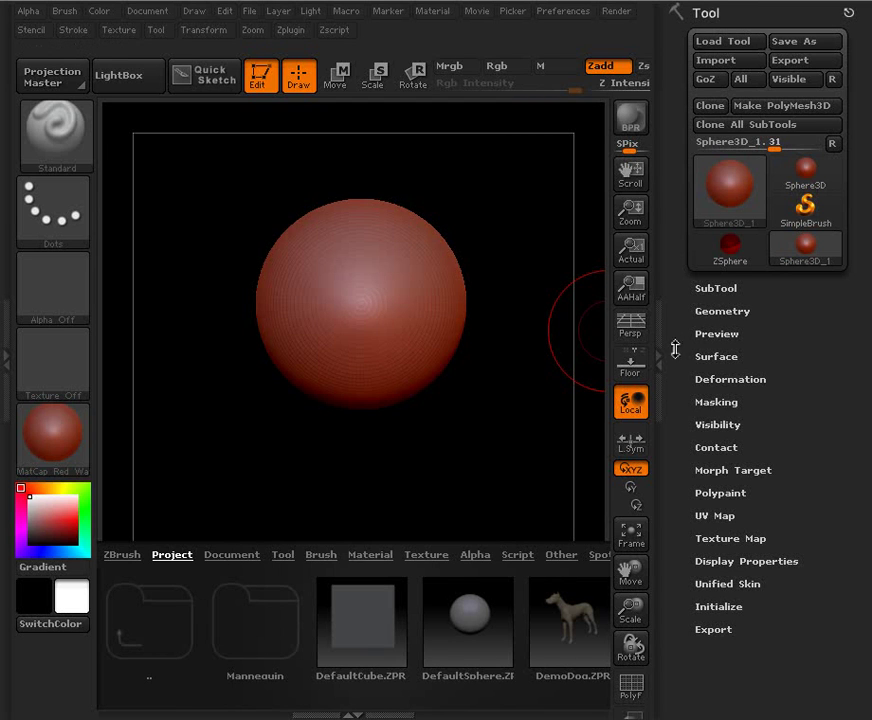
- Expand the sphere's Geometry, Morph Target and UV Map sections for viewing, and collapse the Tool palette's tray
{"action": "left_click_drag", "start_coordinate": [690, 318], "coordinate": [679, 286]}
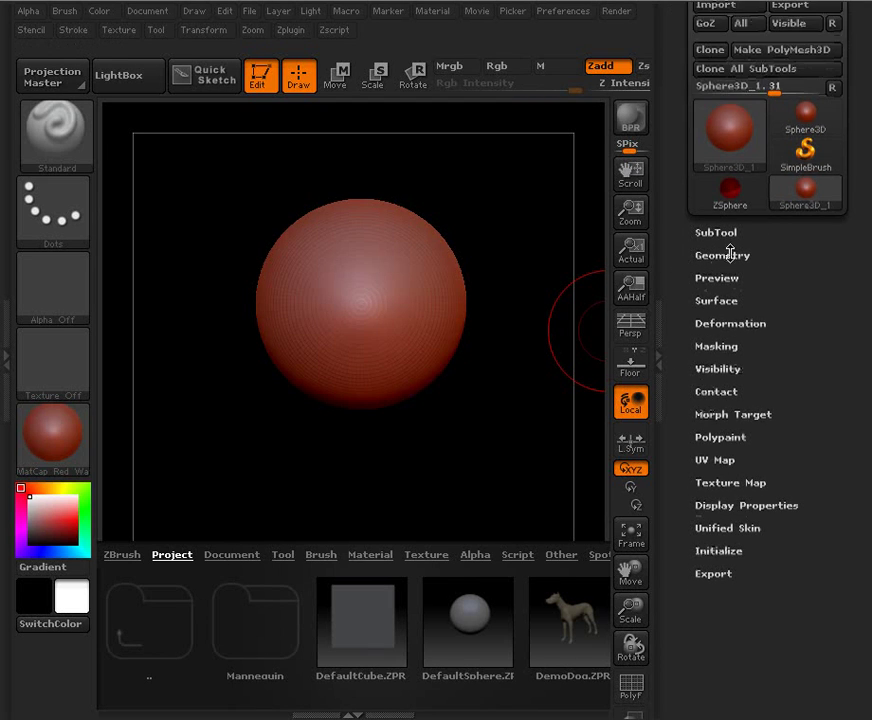
{"action": "left_click", "coordinate": [730, 254]}
{"action": "left_click", "coordinate": [736, 480]}
{"action": "left_click", "coordinate": [730, 637]}
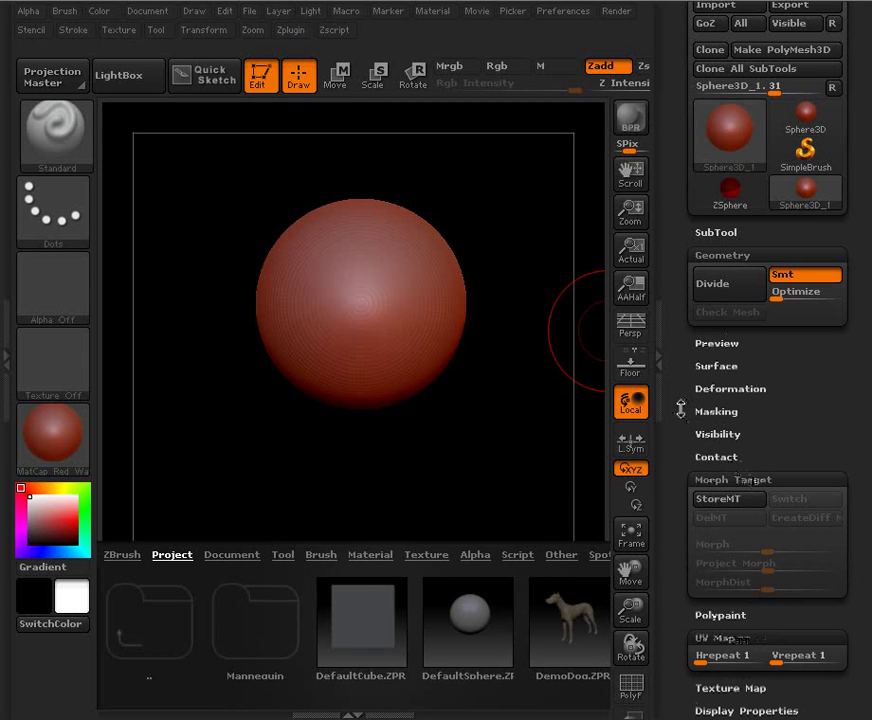
{"action": "left_click_drag", "start_coordinate": [676, 409], "coordinate": [677, 370]}
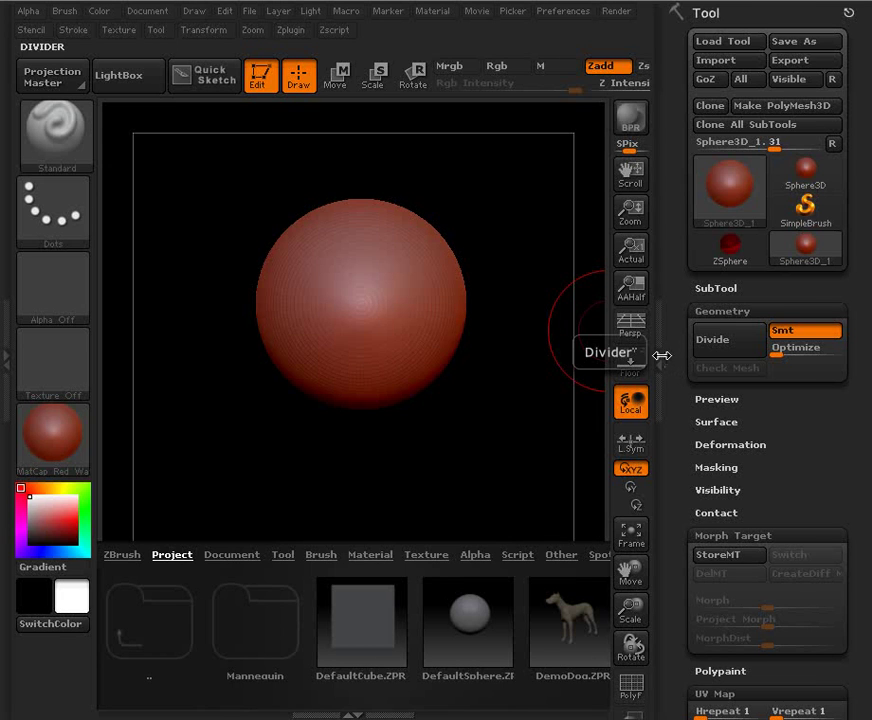
{"action": "left_click", "coordinate": [661, 356]}
- Remove the docked Movie palette from its side tray and collapse the emptied tray
{"action": "left_click", "coordinate": [6, 347]}
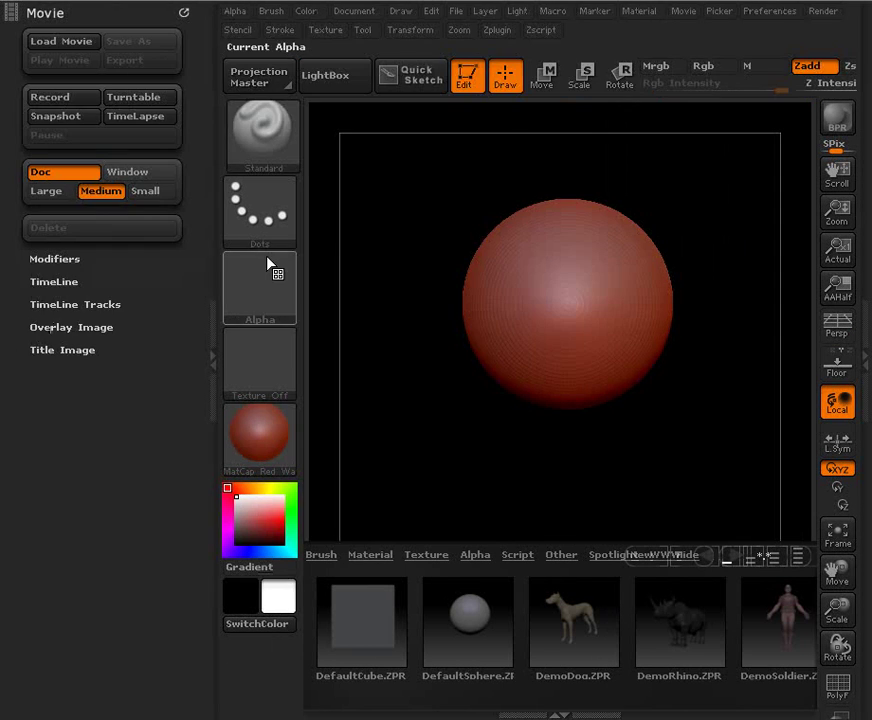
{"action": "left_click", "coordinate": [181, 12]}
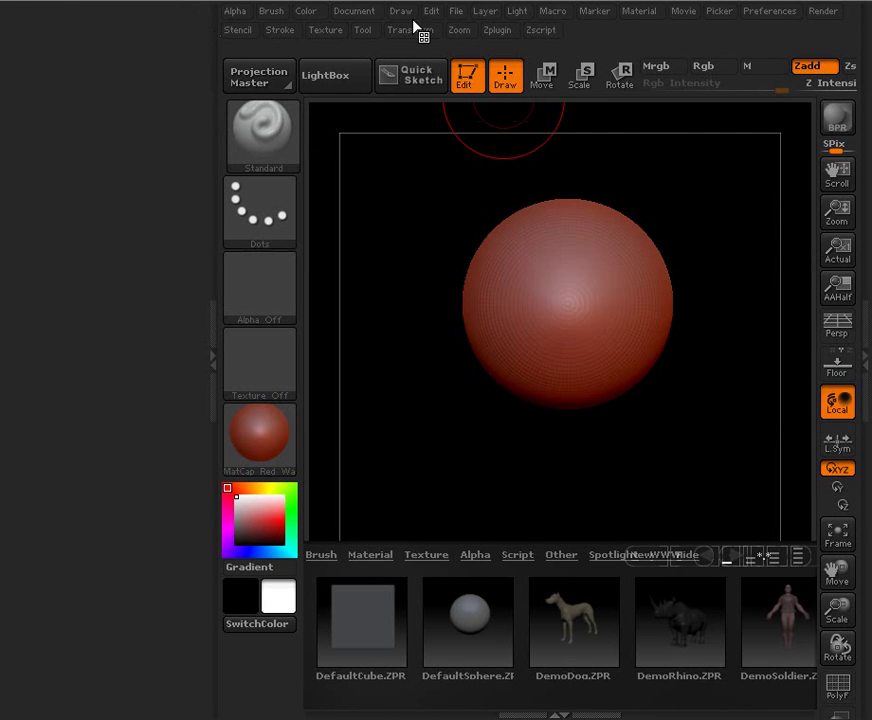
{"action": "left_click", "coordinate": [212, 325]}
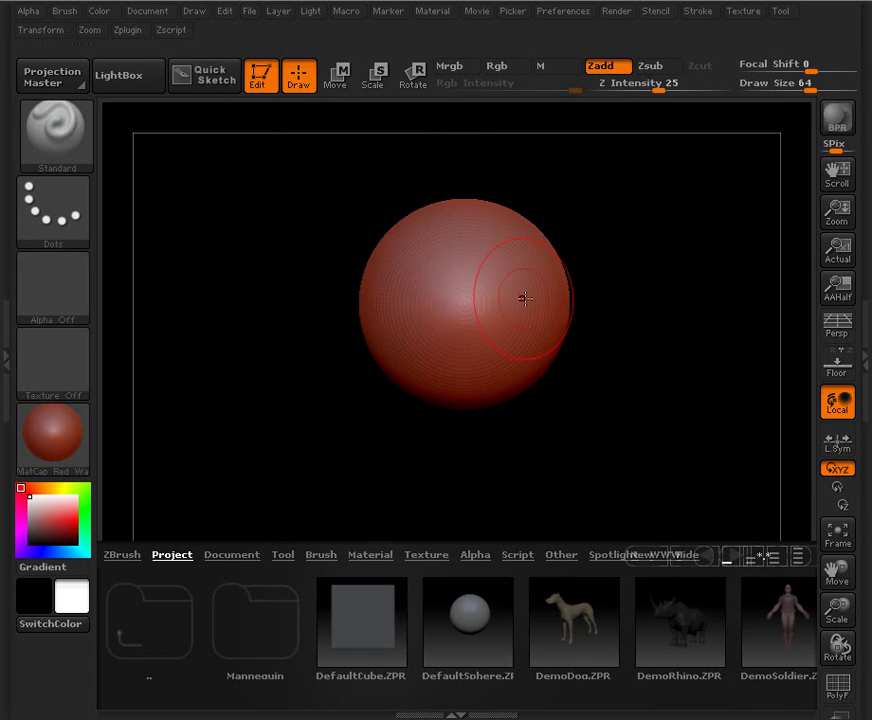
- Try the M, Rgb and Mrgb channel modes for the Standard brush and leave it set to Rgb
{"action": "mouse_move", "coordinate": [598, 334]}
{"action": "left_mouse_down"}
{"action": "mouse_move", "coordinate": [627, 331]}
{"action": "mouse_move", "coordinate": [607, 136]}
{"action": "mouse_move", "coordinate": [596, 112]}
{"action": "left_mouse_up"}
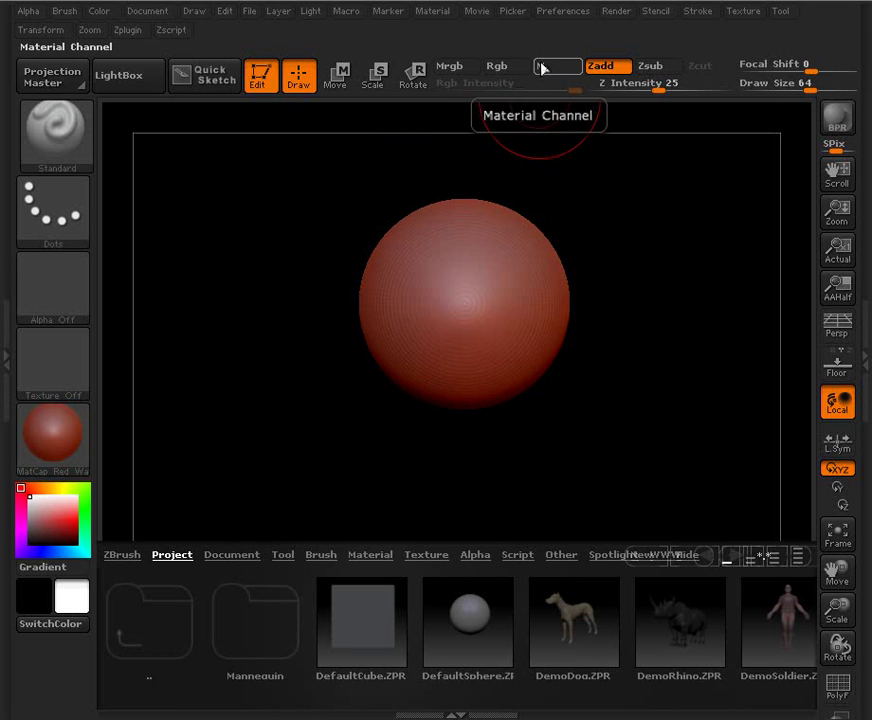
{"action": "left_click", "coordinate": [554, 70]}
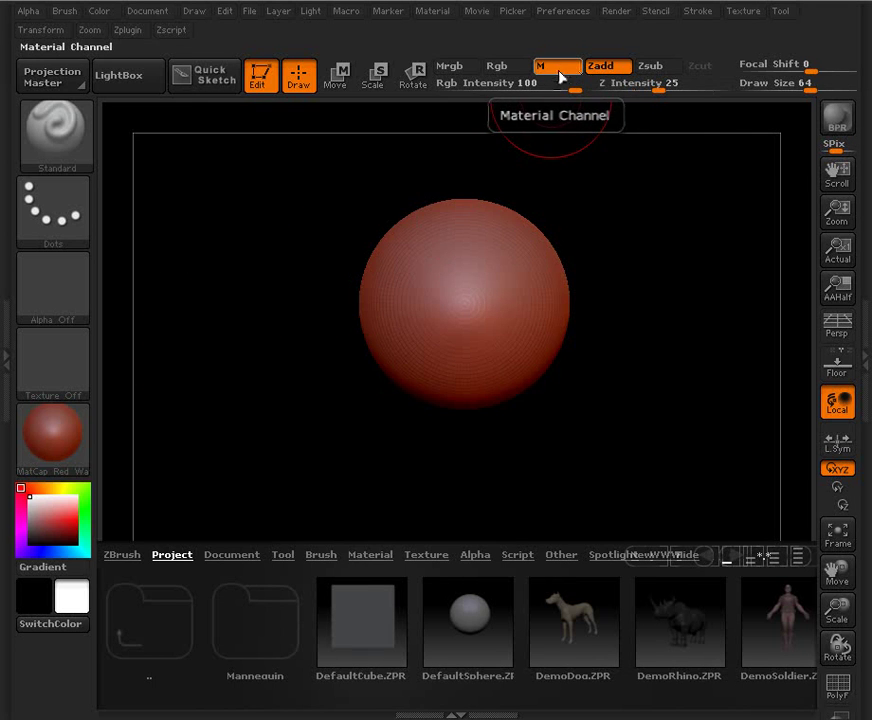
{"action": "left_click", "coordinate": [502, 67]}
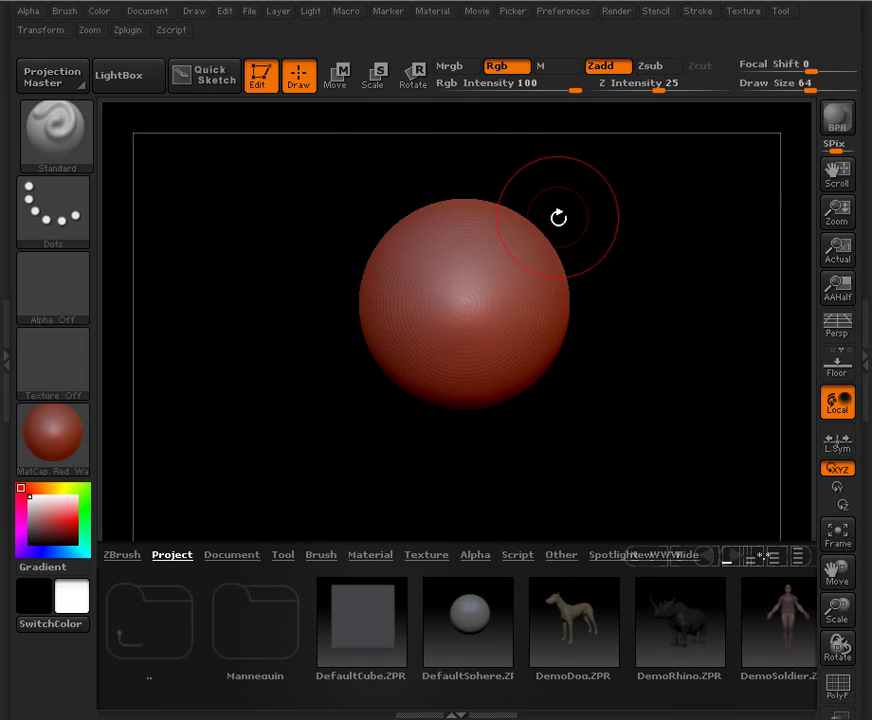
{"action": "left_click", "coordinate": [450, 66]}
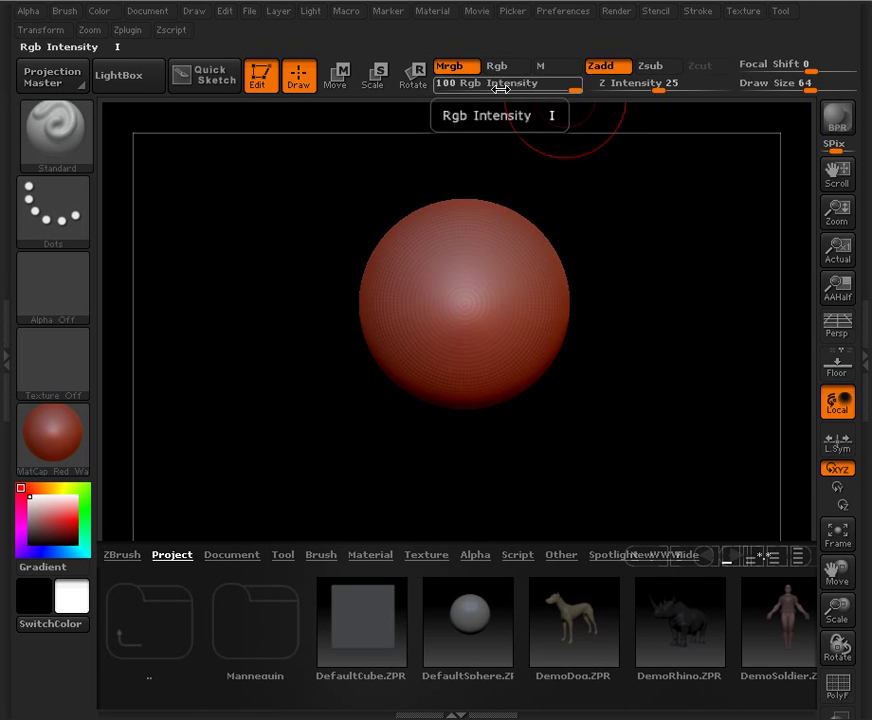
{"action": "left_click", "coordinate": [502, 66]}
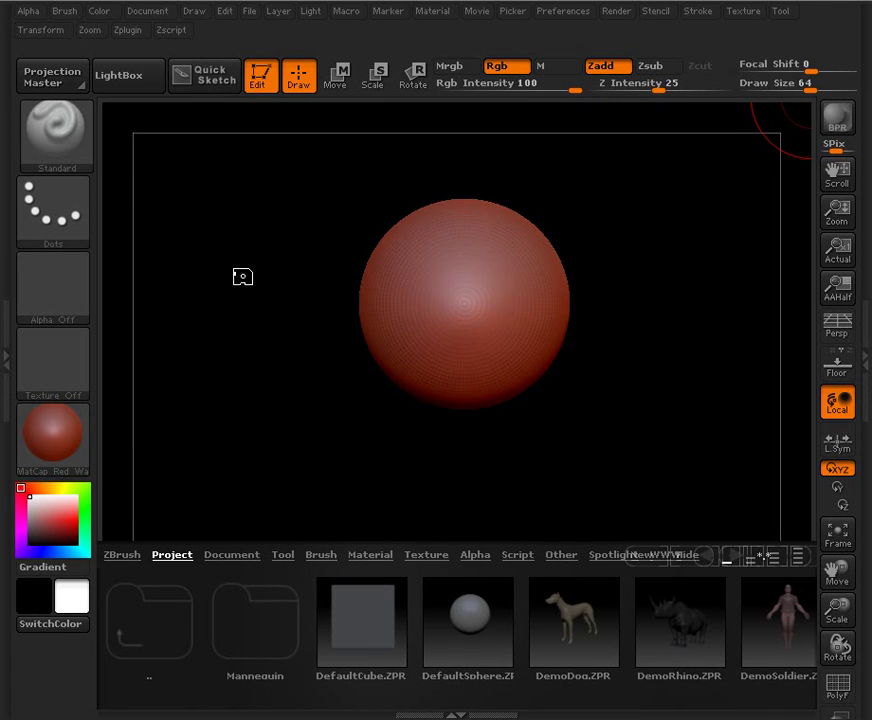
- Look through the Document, Tool and Brush categories in LightBox, and hide LightBox to free the canvas
{"action": "left_click", "coordinate": [128, 74]}
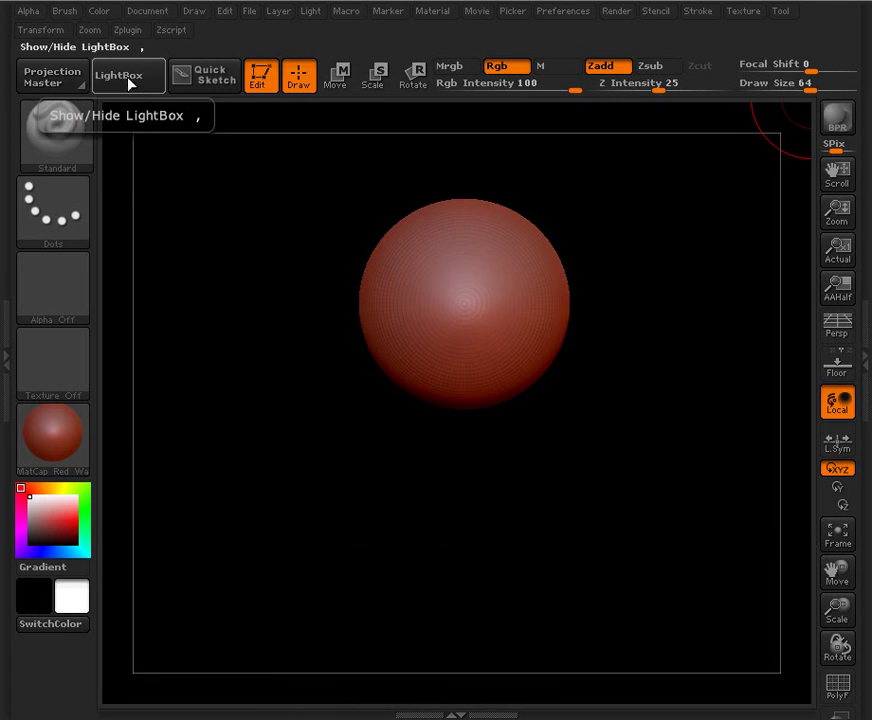
{"action": "left_click", "coordinate": [131, 82]}
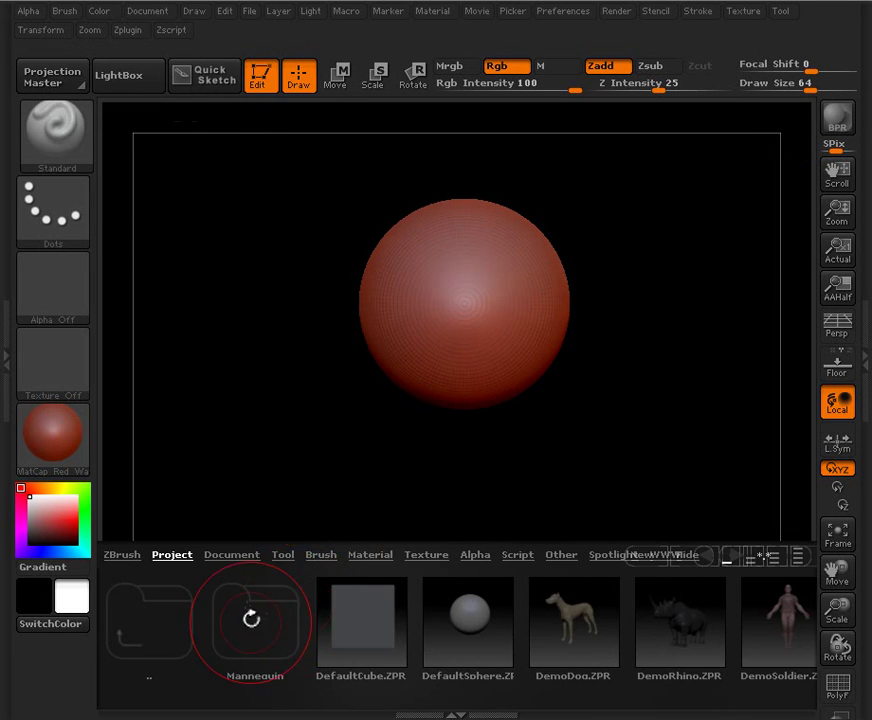
{"action": "left_click", "coordinate": [229, 556]}
{"action": "left_click", "coordinate": [283, 555]}
{"action": "left_click_drag", "start_coordinate": [304, 643], "coordinate": [193, 641]}
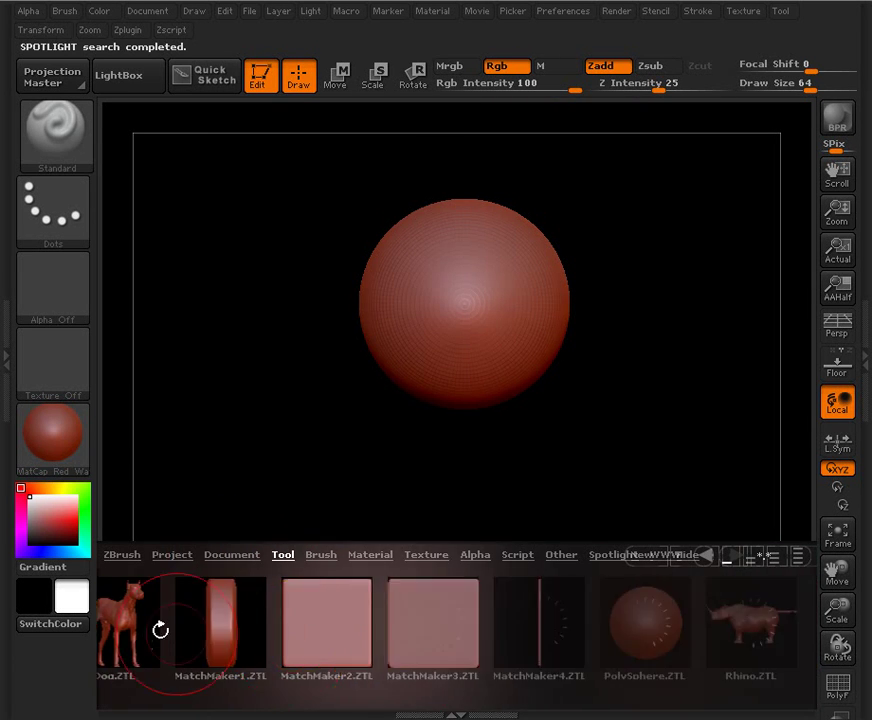
{"action": "mouse_move", "coordinate": [432, 684]}
{"action": "left_mouse_down"}
{"action": "mouse_move", "coordinate": [365, 638]}
{"action": "mouse_move", "coordinate": [477, 621]}
{"action": "mouse_move", "coordinate": [370, 685]}
{"action": "mouse_move", "coordinate": [408, 626]}
{"action": "mouse_move", "coordinate": [498, 625]}
{"action": "mouse_move", "coordinate": [473, 675]}
{"action": "mouse_move", "coordinate": [467, 599]}
{"action": "mouse_move", "coordinate": [400, 626]}
{"action": "left_mouse_up"}
{"action": "left_click", "coordinate": [321, 555]}
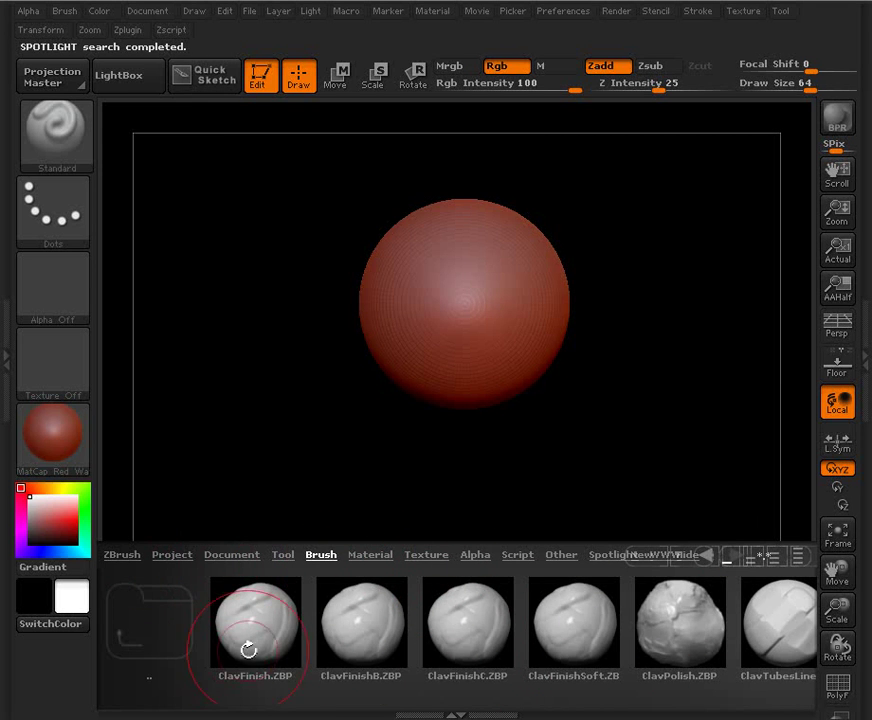
{"action": "mouse_move", "coordinate": [200, 633]}
{"action": "left_mouse_down"}
{"action": "mouse_move", "coordinate": [160, 691]}
{"action": "mouse_move", "coordinate": [236, 640]}
{"action": "left_mouse_up"}
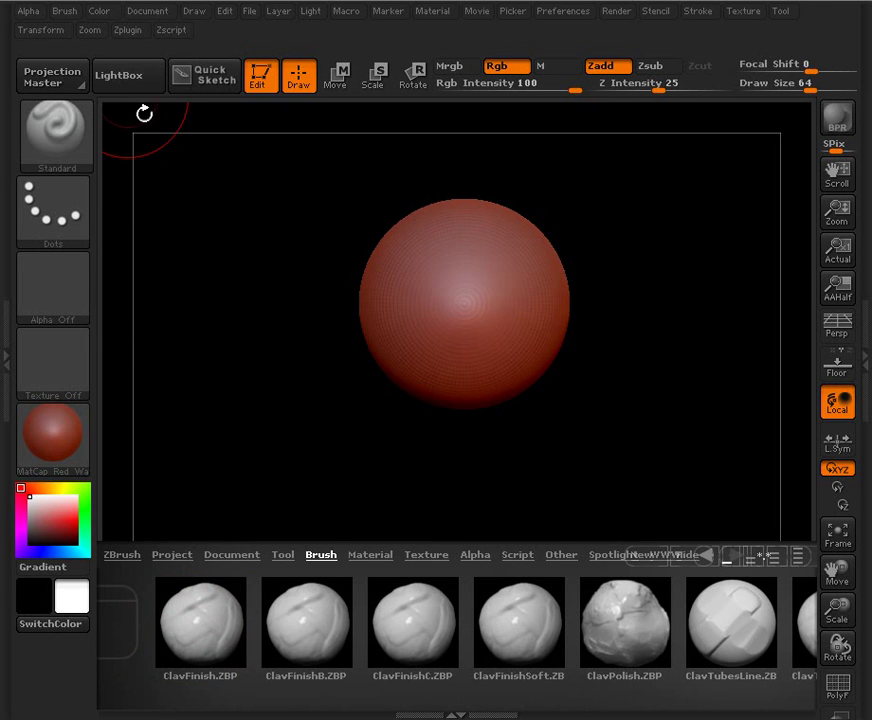
{"action": "left_click", "coordinate": [118, 84]}
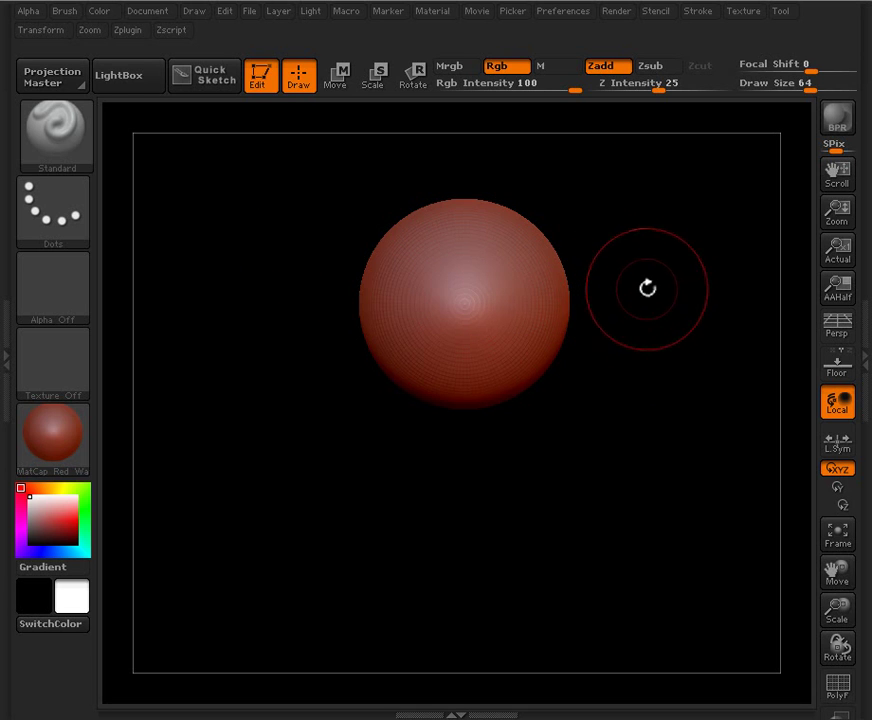
- Enlarge and rotate the view of the sphere and turn on its PolyFrame wireframe display
{"action": "left_click_drag", "start_coordinate": [652, 266], "coordinate": [632, 329], "text": "alt"}
{"action": "mouse_move", "coordinate": [664, 255]}
{"action": "left_mouse_down", "text": "alt"}
{"action": "mouse_move", "coordinate": [611, 187]}
{"action": "mouse_move", "coordinate": [705, 230]}
{"action": "mouse_move", "coordinate": [661, 254]}
{"action": "mouse_move", "coordinate": [656, 269]}
{"action": "mouse_move", "coordinate": [652, 247]}
{"action": "mouse_move", "coordinate": [588, 239]}
{"action": "mouse_move", "coordinate": [607, 280]}
{"action": "mouse_move", "coordinate": [634, 272]}
{"action": "mouse_move", "coordinate": [628, 321]}
{"action": "mouse_move", "coordinate": [648, 360]}
{"action": "mouse_move", "coordinate": [667, 340]}
{"action": "mouse_move", "coordinate": [642, 352]}
{"action": "mouse_move", "coordinate": [720, 389]}
{"action": "mouse_move", "coordinate": [726, 332]}
{"action": "left_mouse_up", "text": "alt"}
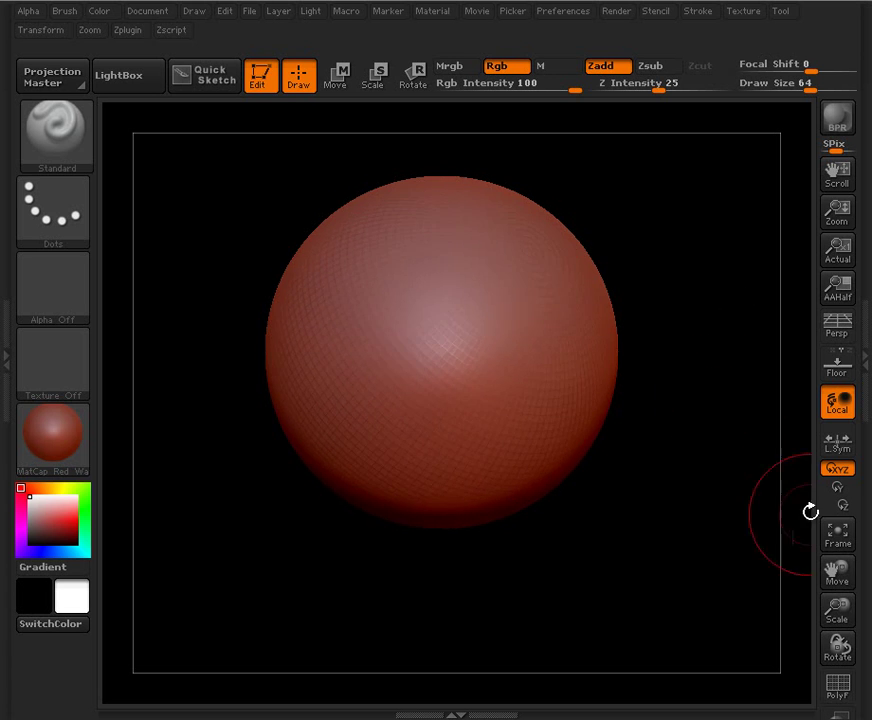
{"action": "left_click", "coordinate": [838, 688]}
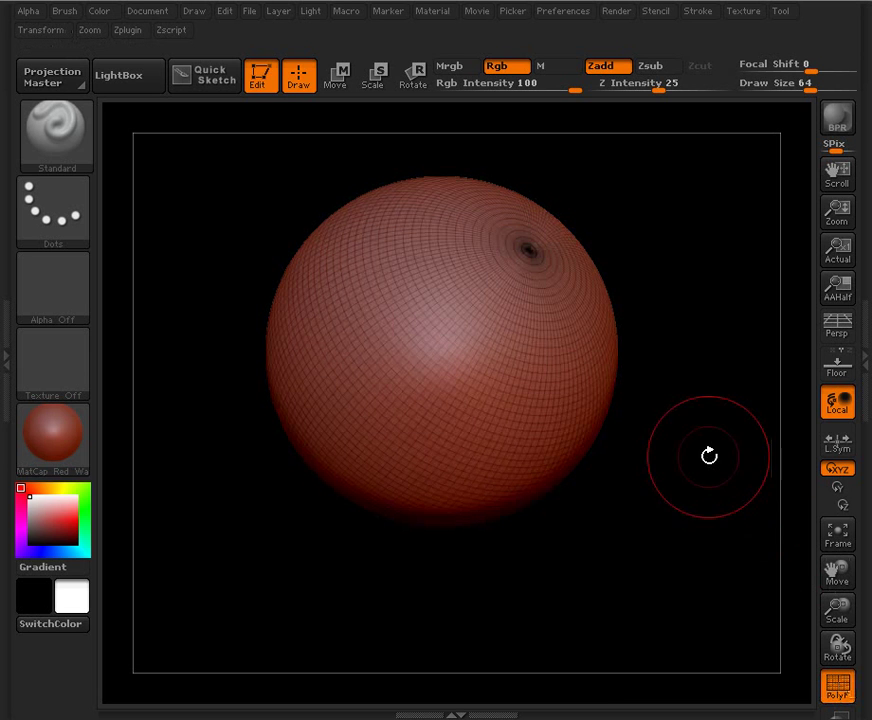
- Examine the sphere's wireframe, including its pole, from several angles and zoom distances
{"action": "left_click_drag", "start_coordinate": [705, 451], "coordinate": [668, 457]}
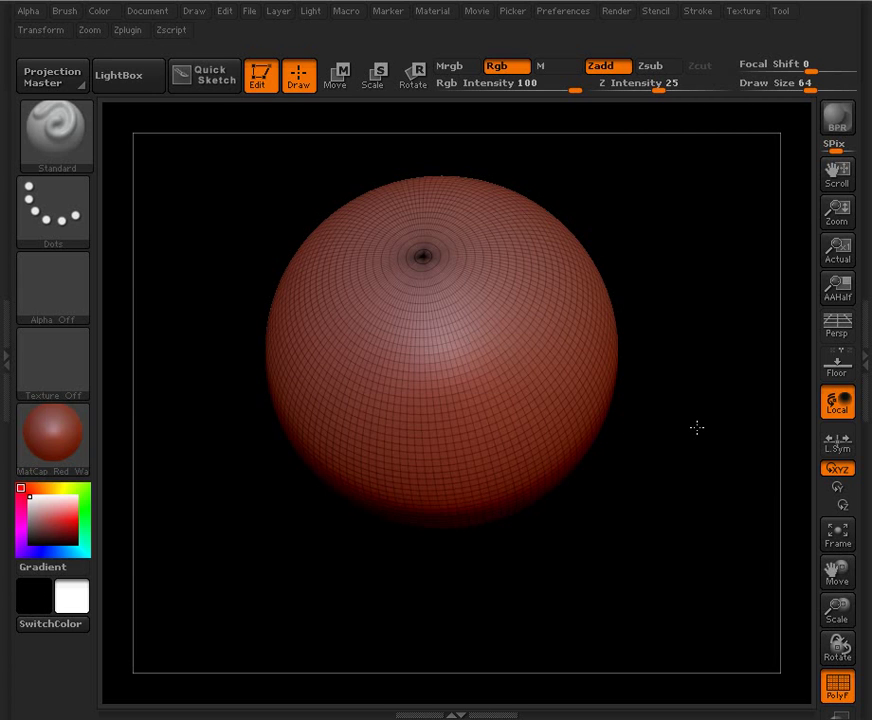
{"action": "left_click_drag", "start_coordinate": [697, 427], "coordinate": [678, 422], "text": "alt"}
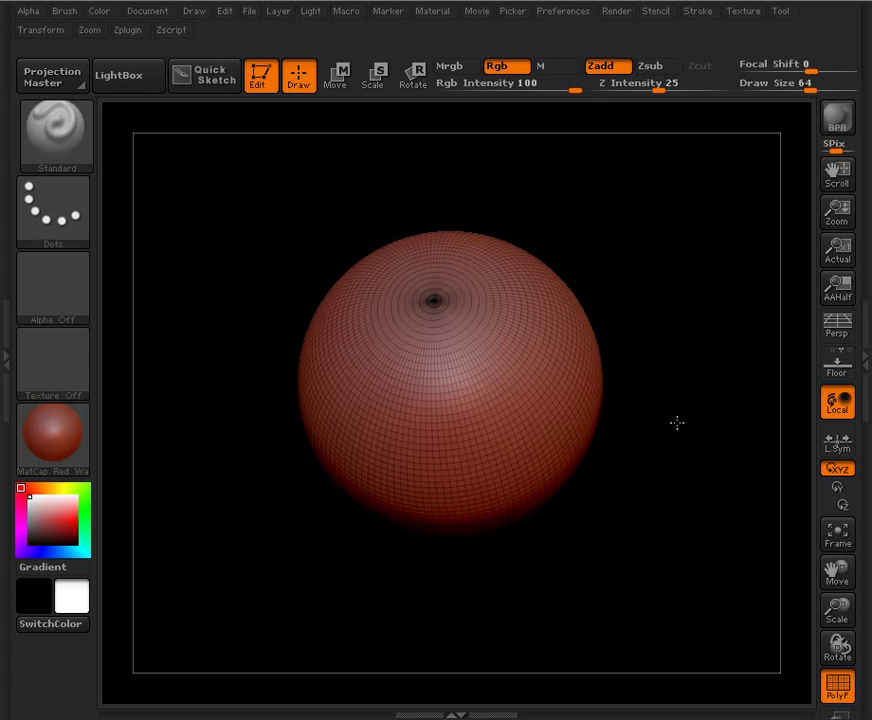
{"action": "left_click_drag", "start_coordinate": [666, 362], "coordinate": [673, 533]}
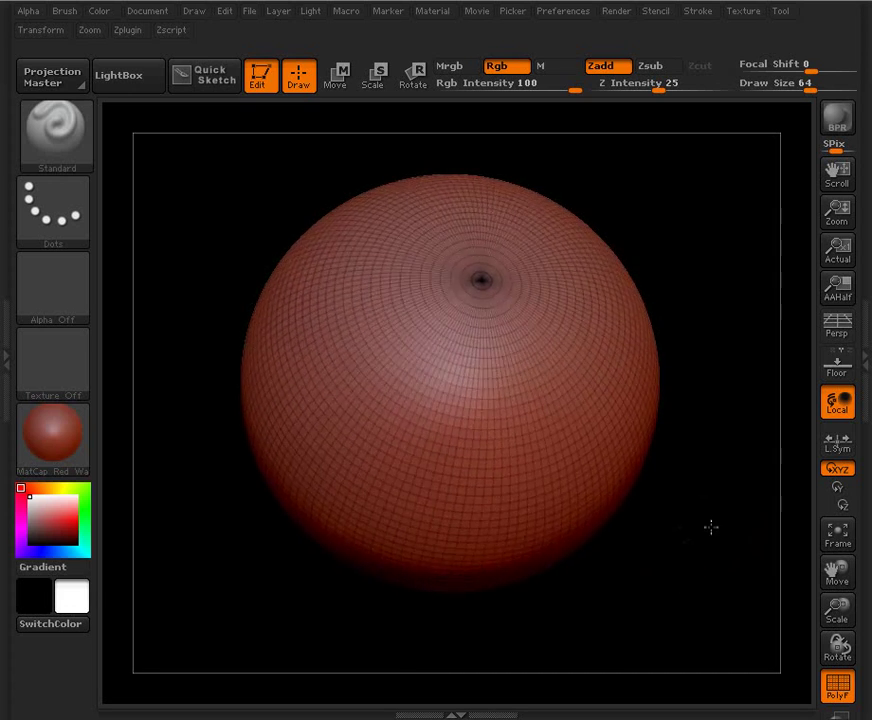
{"action": "left_click_drag", "start_coordinate": [687, 502], "coordinate": [664, 514]}
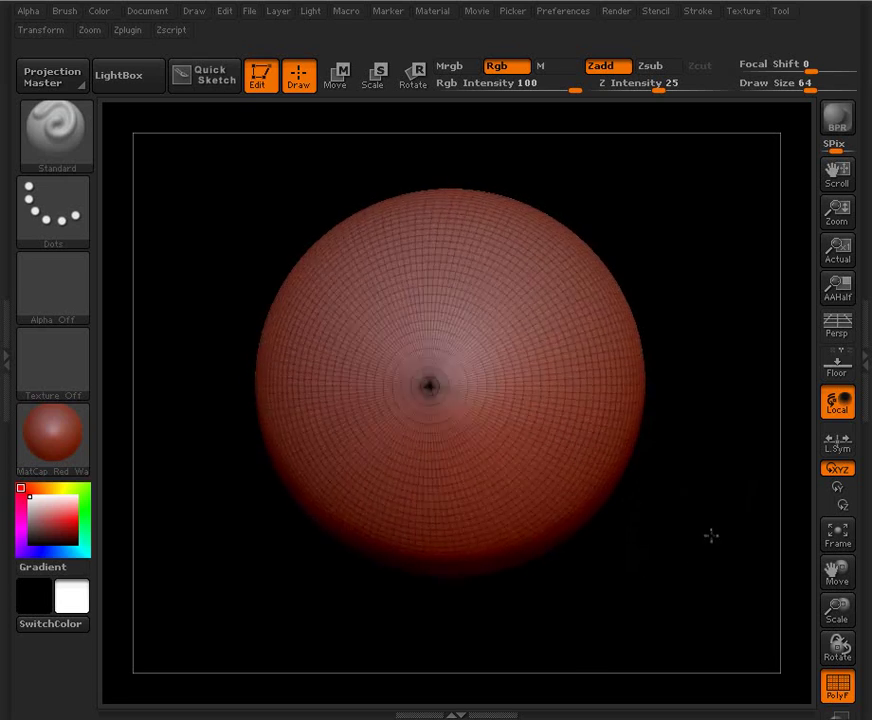
{"action": "mouse_move", "coordinate": [700, 468]}
{"action": "left_mouse_down"}
{"action": "mouse_move", "coordinate": [708, 494]}
{"action": "mouse_move", "coordinate": [814, 572]}
{"action": "mouse_move", "coordinate": [790, 562]}
{"action": "mouse_move", "coordinate": [830, 515]}
{"action": "mouse_move", "coordinate": [862, 564]}
{"action": "mouse_move", "coordinate": [837, 574]}
{"action": "mouse_move", "coordinate": [835, 642]}
{"action": "mouse_move", "coordinate": [845, 598]}
{"action": "mouse_move", "coordinate": [817, 625]}
{"action": "mouse_move", "coordinate": [831, 640]}
{"action": "mouse_move", "coordinate": [810, 611]}
{"action": "mouse_move", "coordinate": [848, 705]}
{"action": "left_mouse_up"}
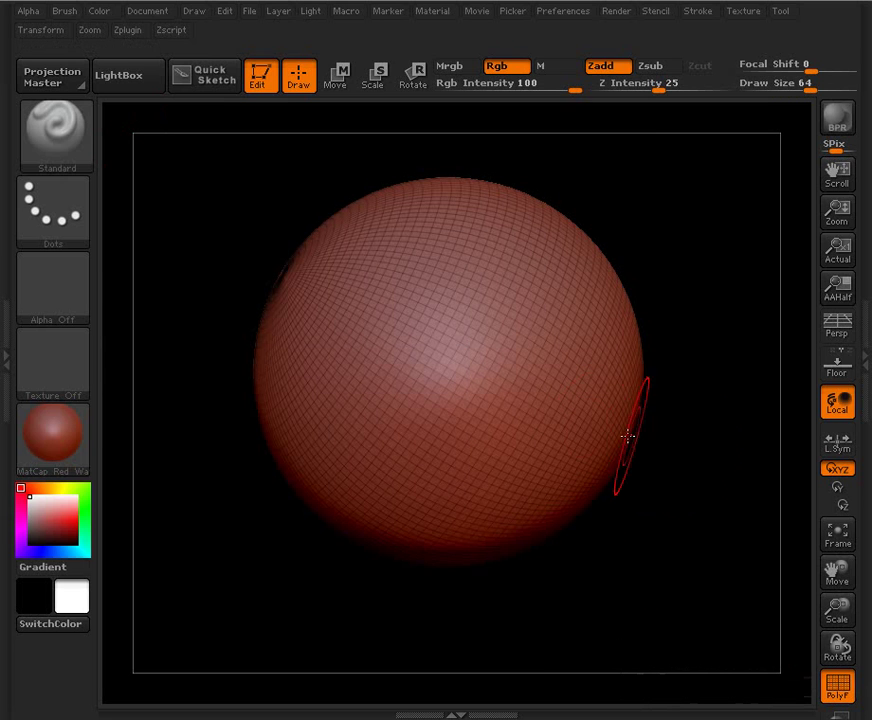
{"action": "left_click_drag", "start_coordinate": [671, 444], "coordinate": [704, 420]}
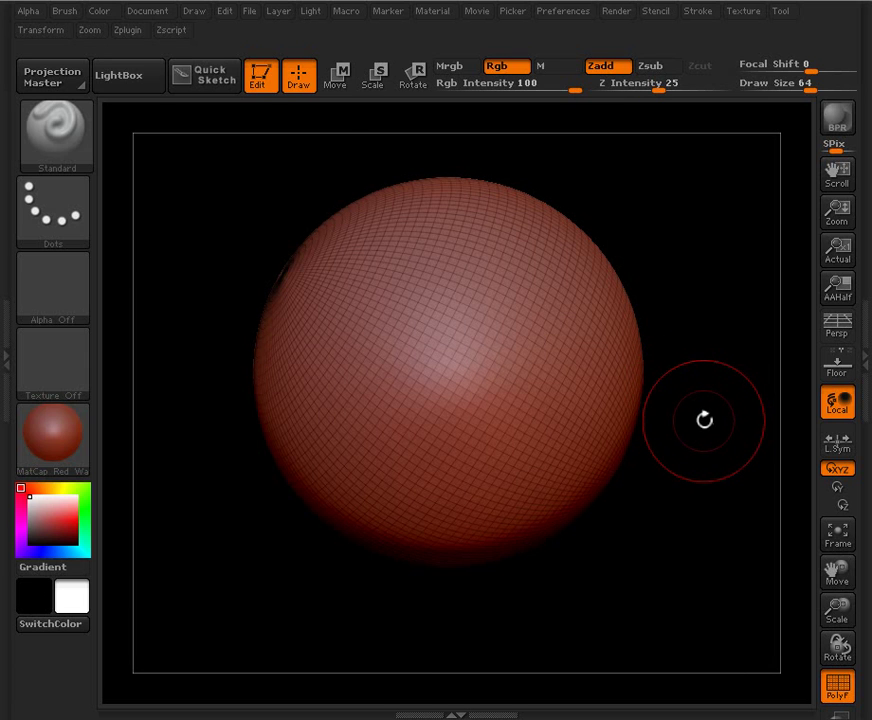